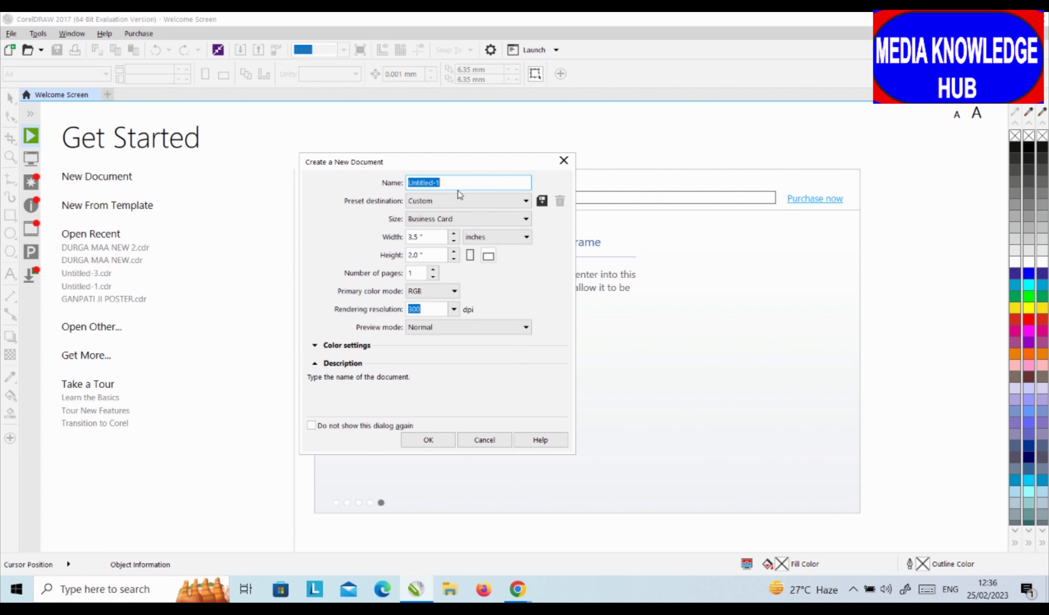
Step: Name the new document "Business card" and keep the Business Card page size
left_click(456, 180)
double_click(455, 180)
type("Businee")
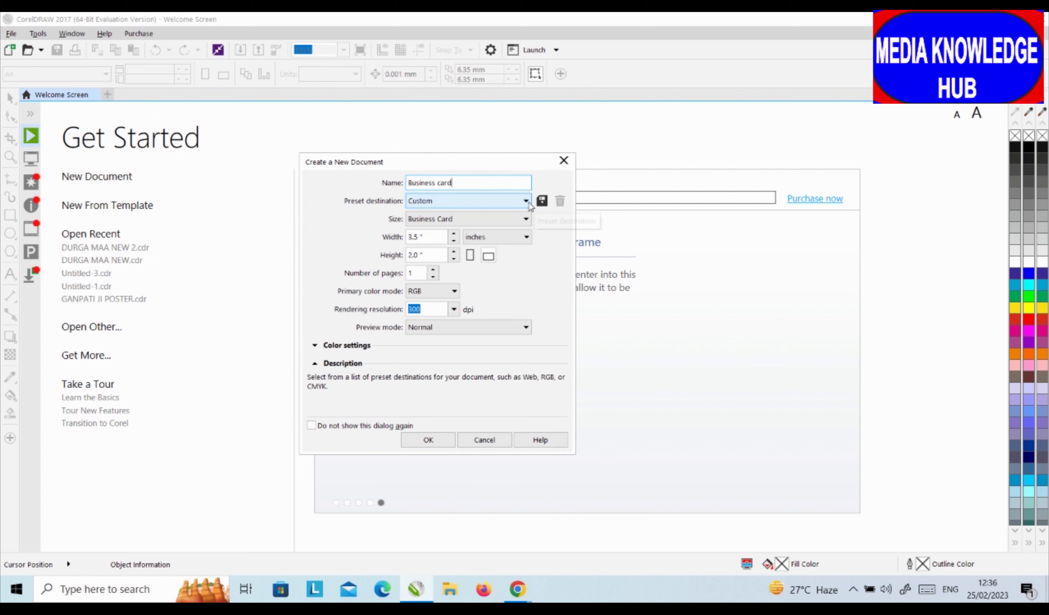
left_click(526, 219)
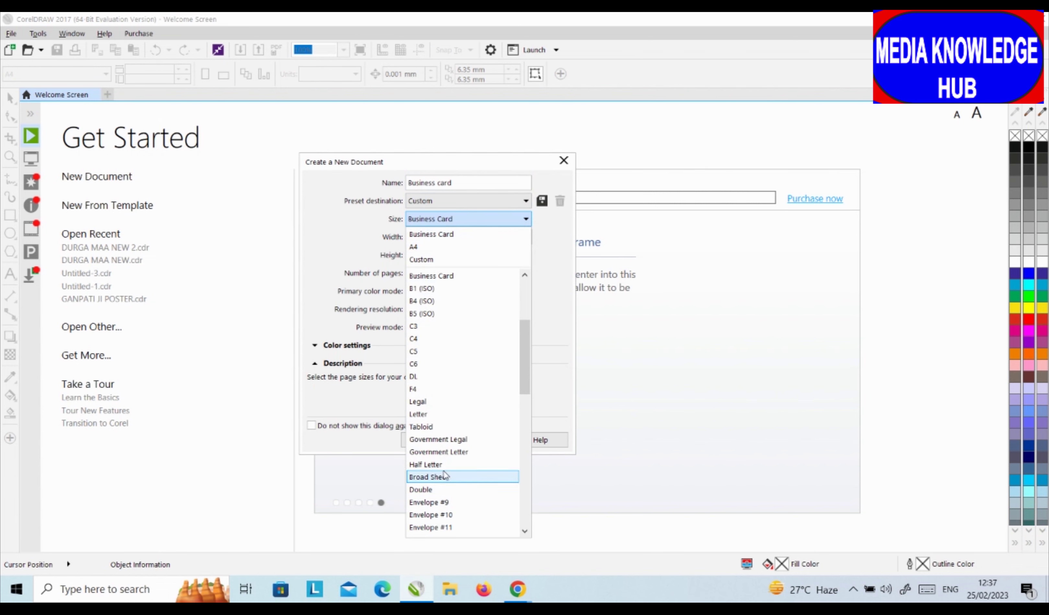
left_click(464, 219)
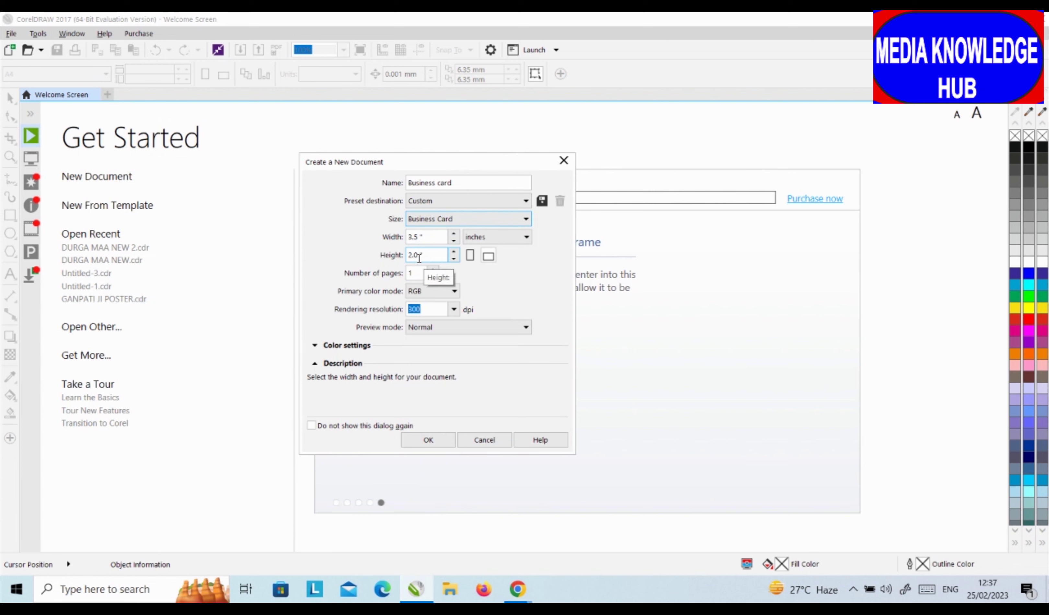
Step: Keep inches as the unit, set the primary color mode to CMYK, and create the document
left_click(528, 240)
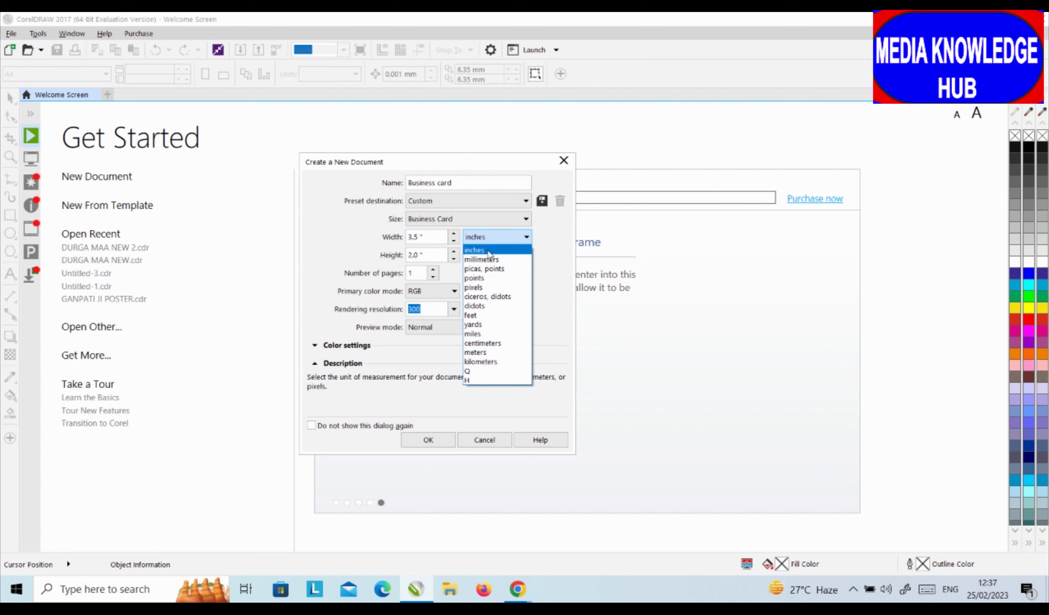
left_click(488, 250)
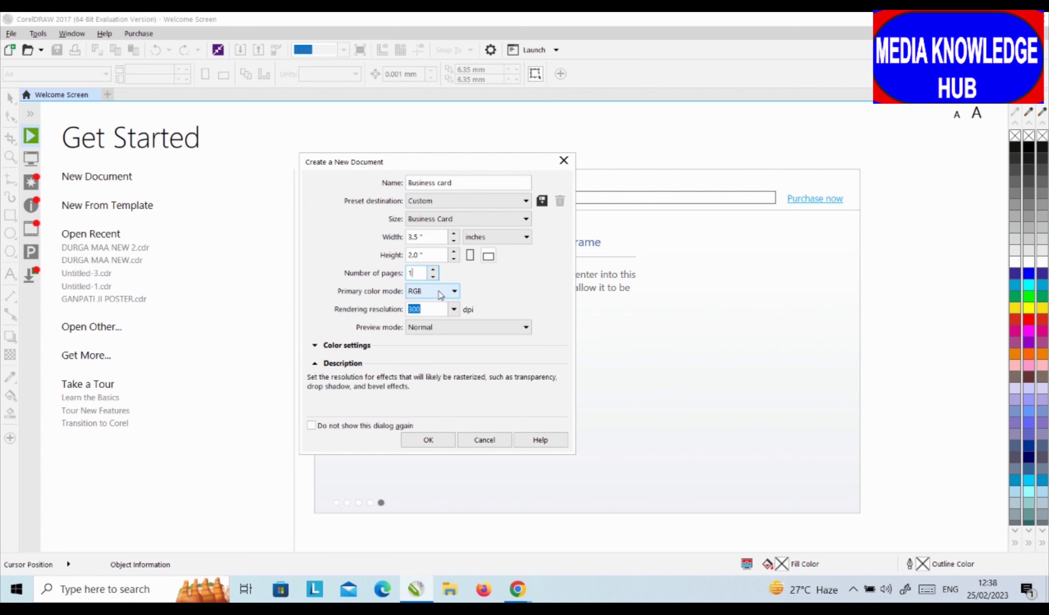
left_click(455, 292)
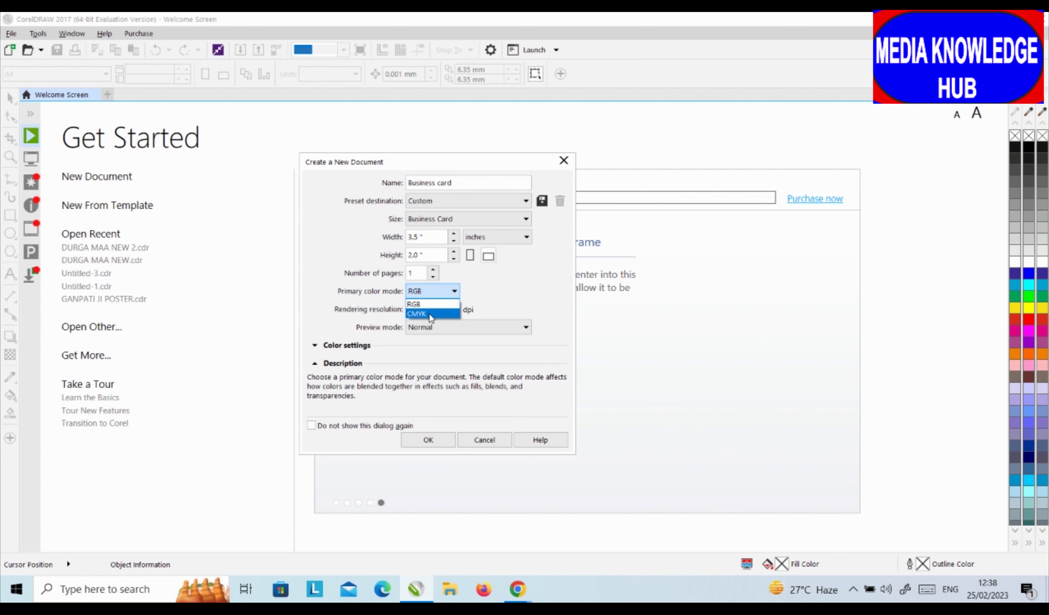
left_click(430, 313)
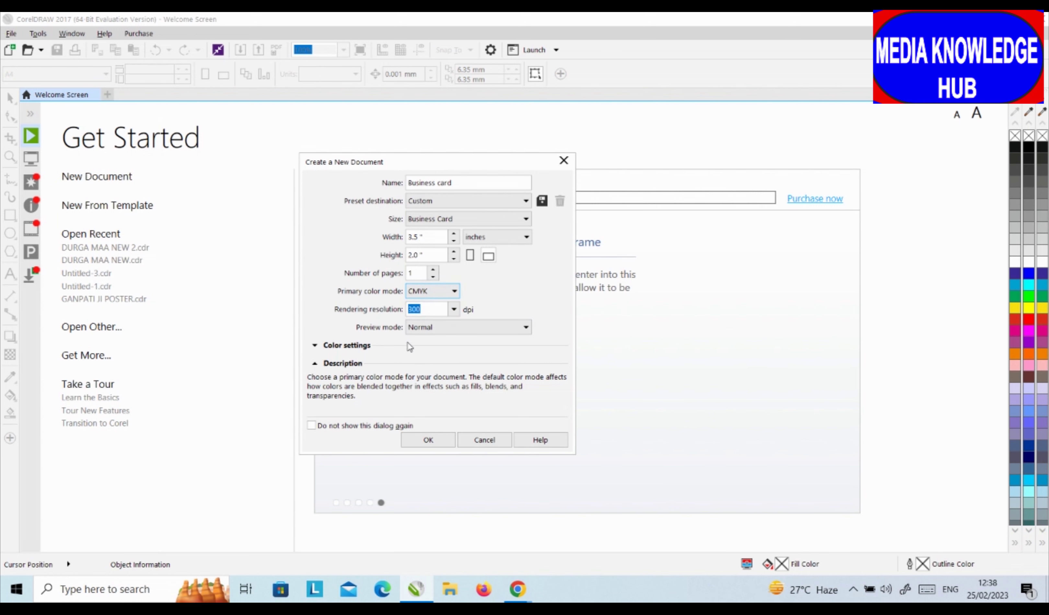
key("Return")
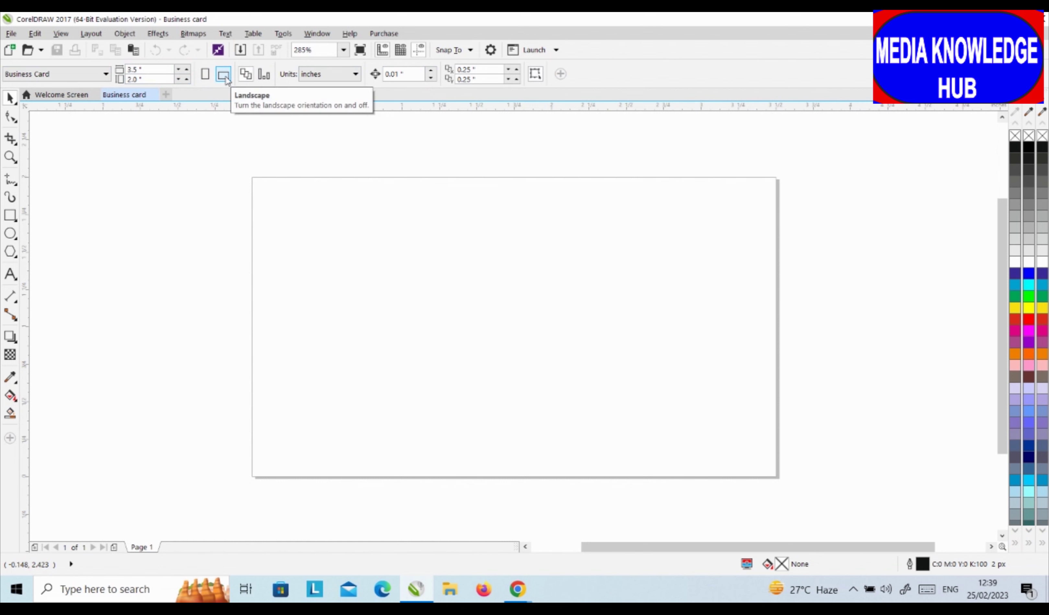
Step: Try the page in portrait orientation, return it to landscape, and keep the drawing units in inches
left_click(205, 74)
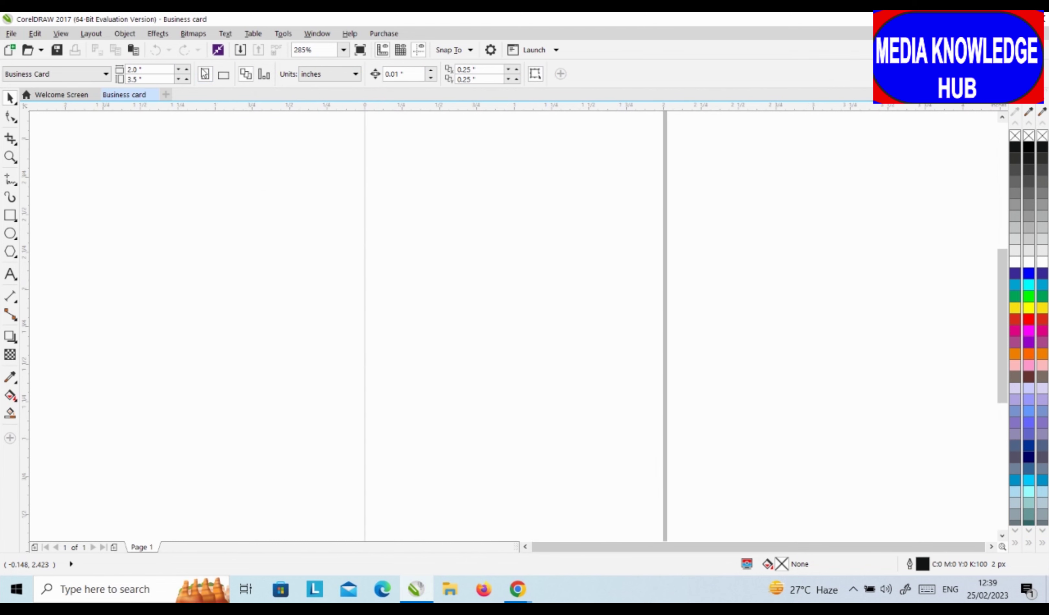
left_click(223, 75)
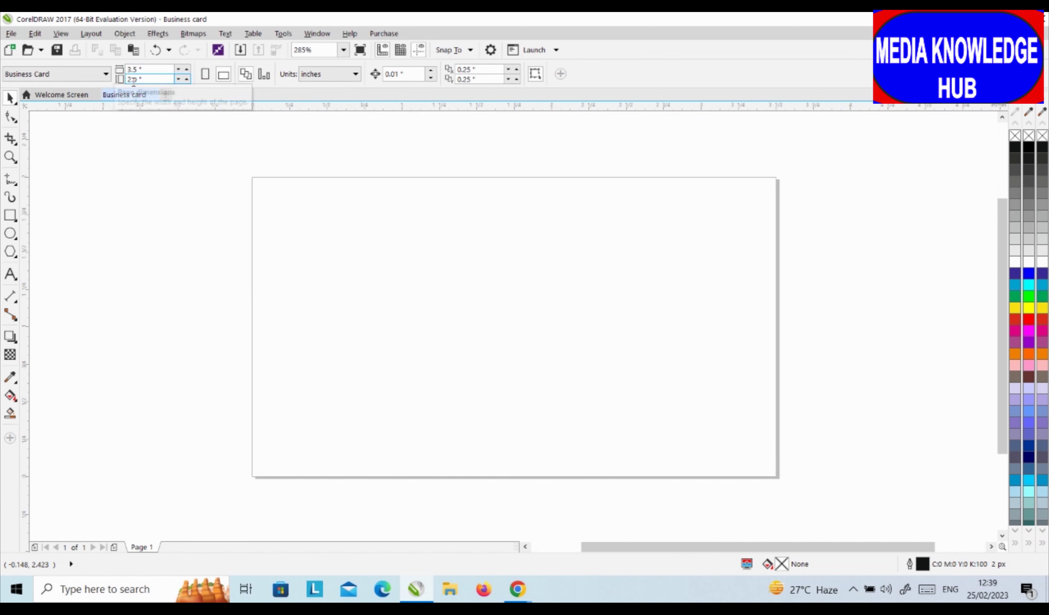
left_click(355, 75)
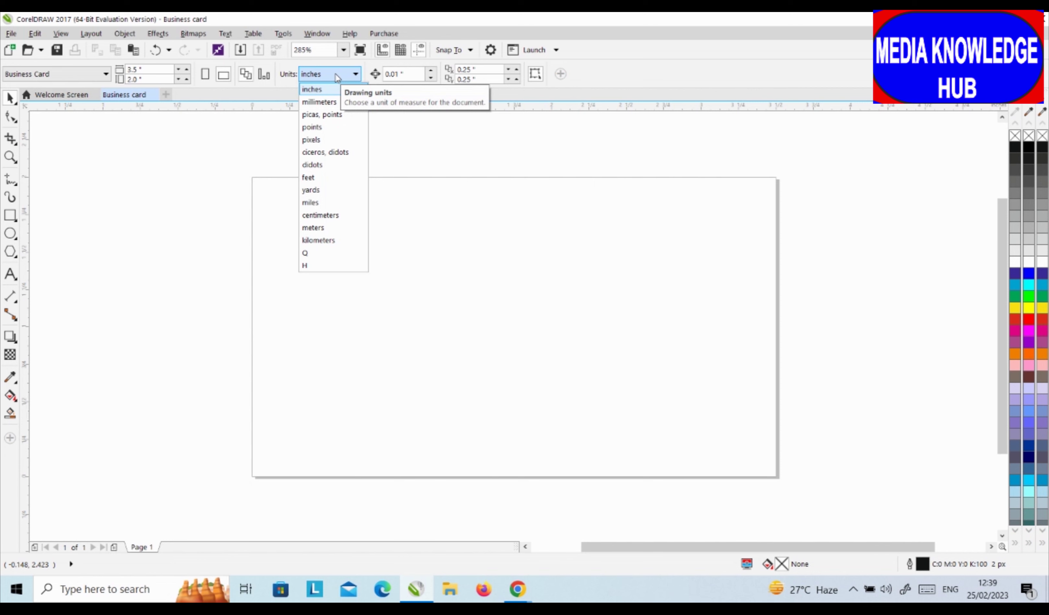
left_click(327, 89)
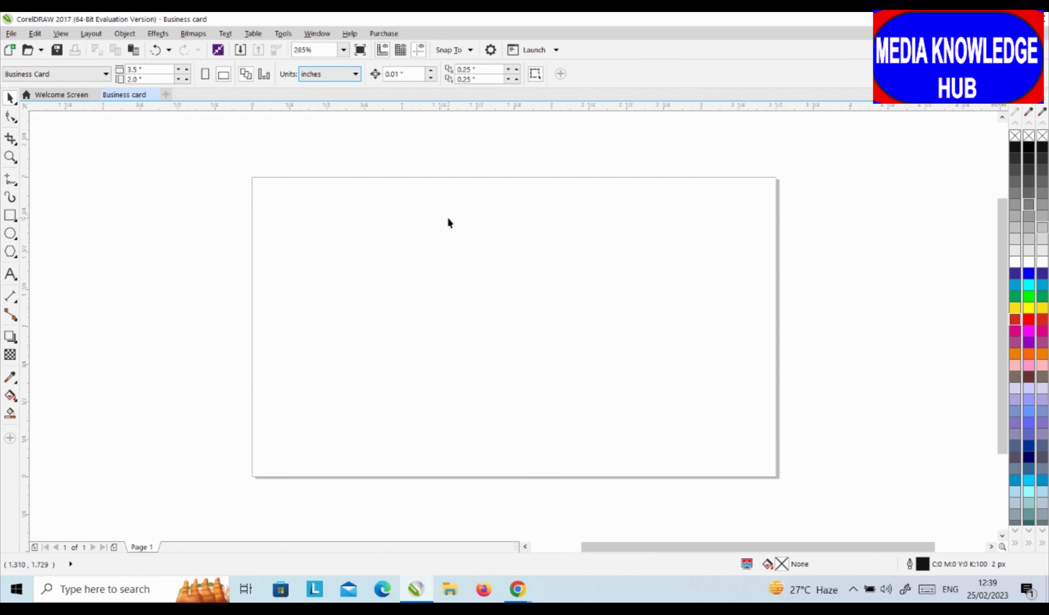
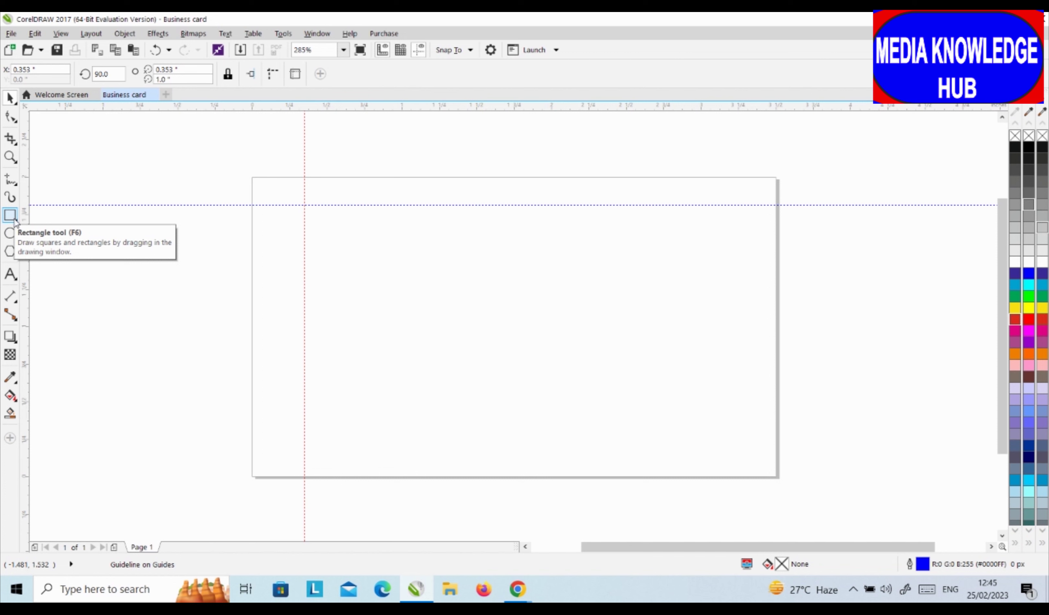
Step: Draw a rectangle about 2 by 1.3 inches inside the page, below the horizontal guideline
left_click(16, 221)
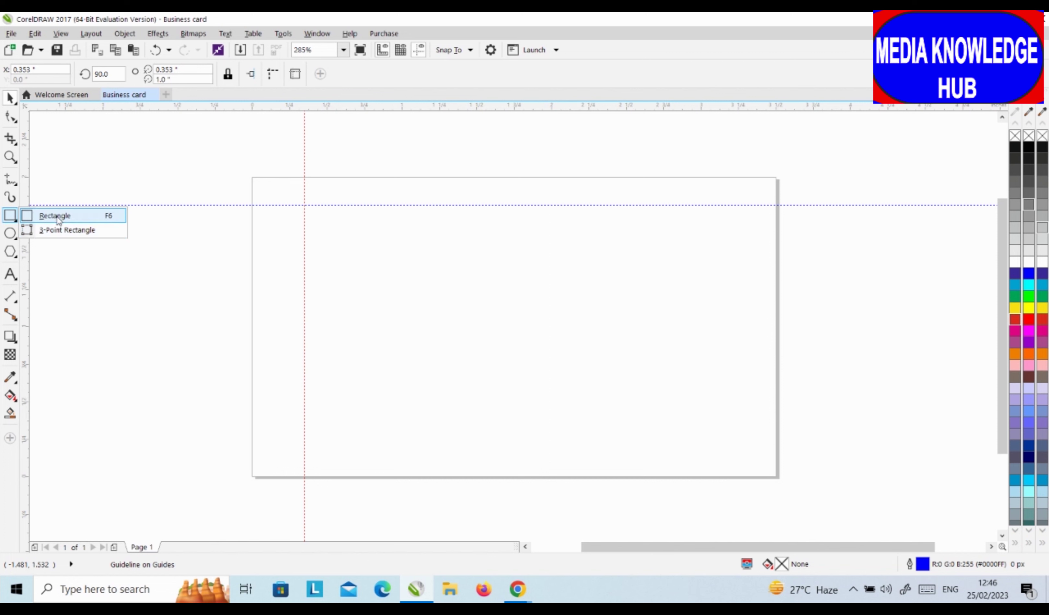
left_click(38, 221)
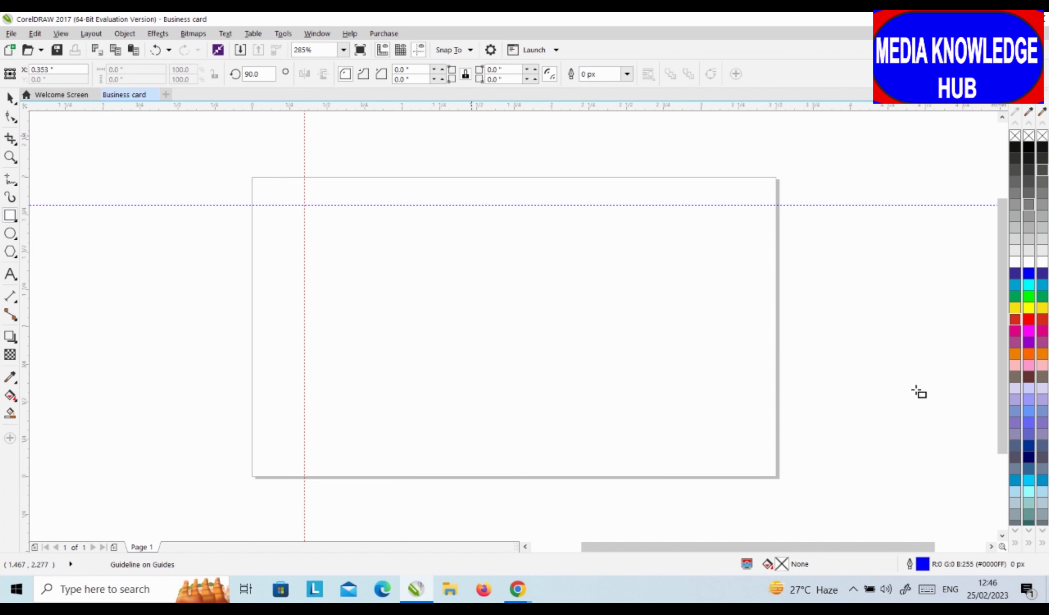
left_click_drag(405, 226, 704, 420)
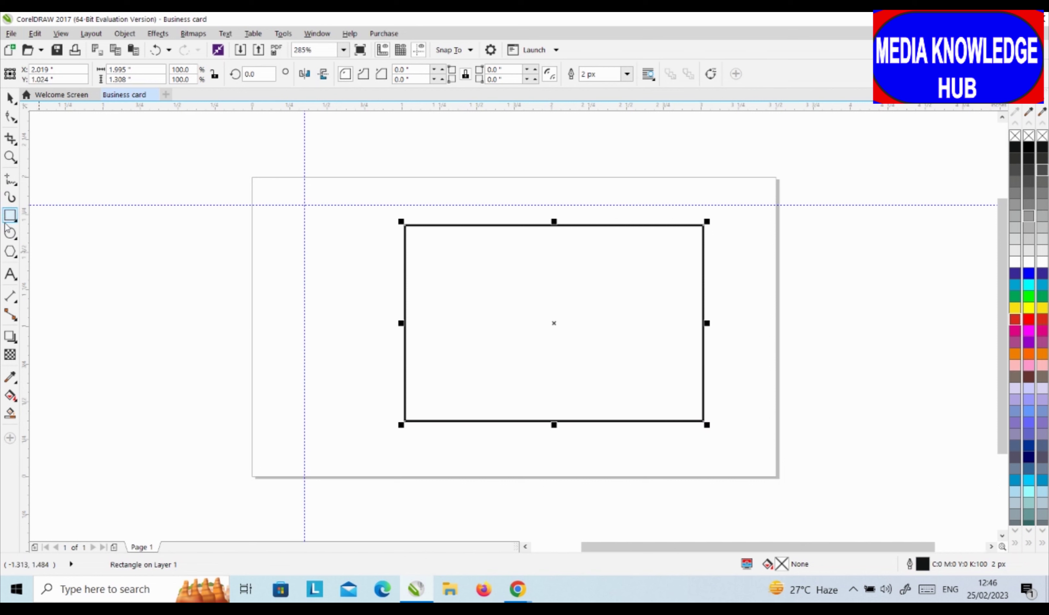
Step: Draw a tall rectangle beside the page's left edge and enlarge it to about 1.16 by 1.85 inches, reaching the vertical guideline
left_click(10, 216)
left_click_drag(138, 221, 224, 470)
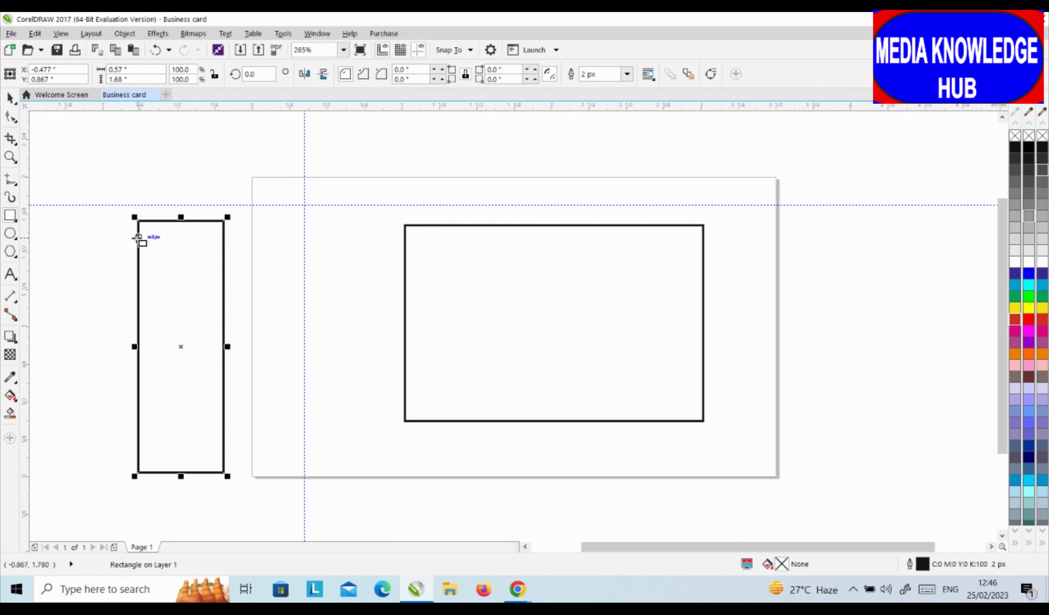
left_click(9, 216)
left_click_drag(131, 215, 125, 185)
left_click_drag(227, 476, 382, 467)
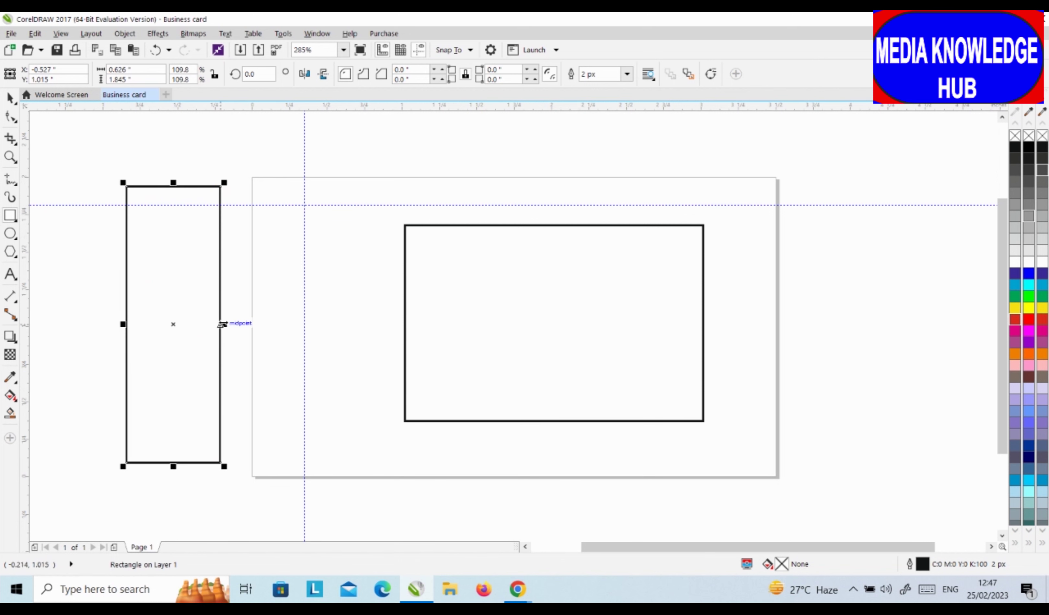
left_click_drag(220, 323, 303, 324)
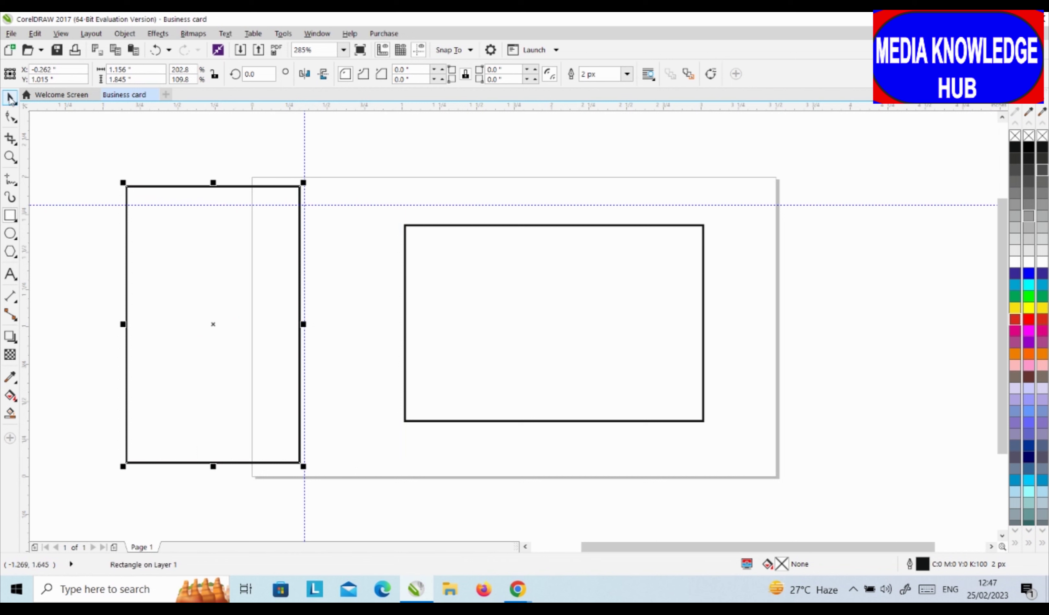
Step: Rotate the tall rectangle about 37 degrees counterclockwise around its center
left_click(9, 97)
left_click(192, 275)
left_click(186, 265)
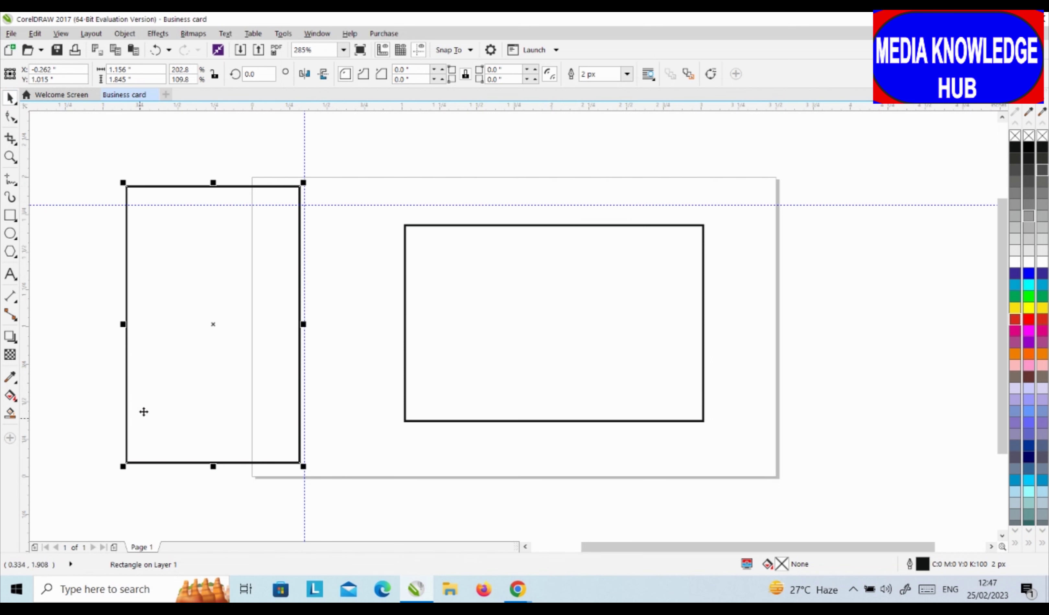
left_click(197, 295)
left_click(197, 294)
left_click(197, 295)
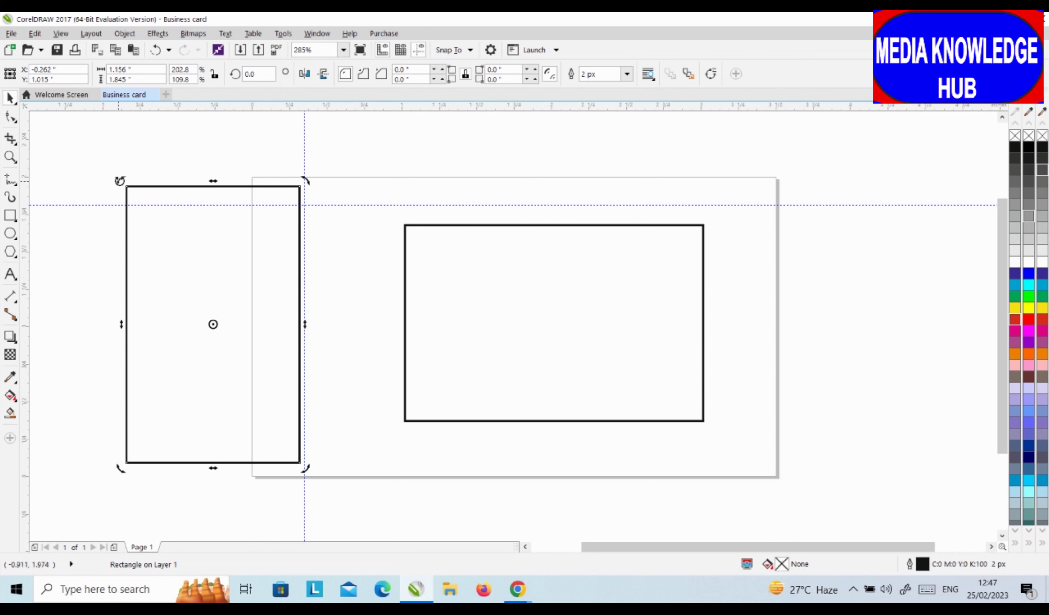
left_click_drag(118, 178, 109, 286)
left_click(180, 258)
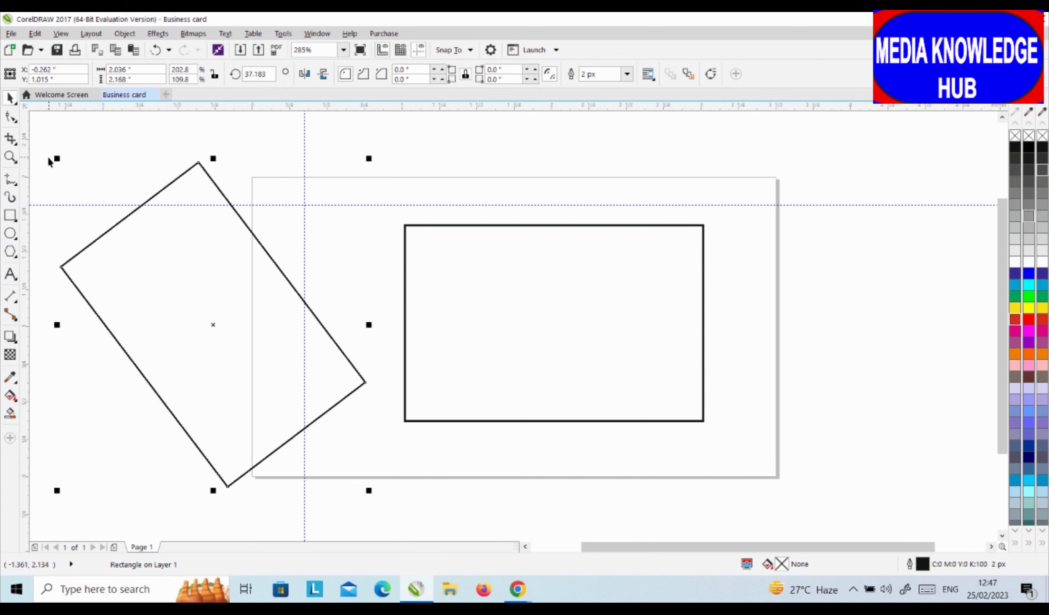
Step: Delete the rotated rectangle and the rectangle inside the page
left_click(232, 299)
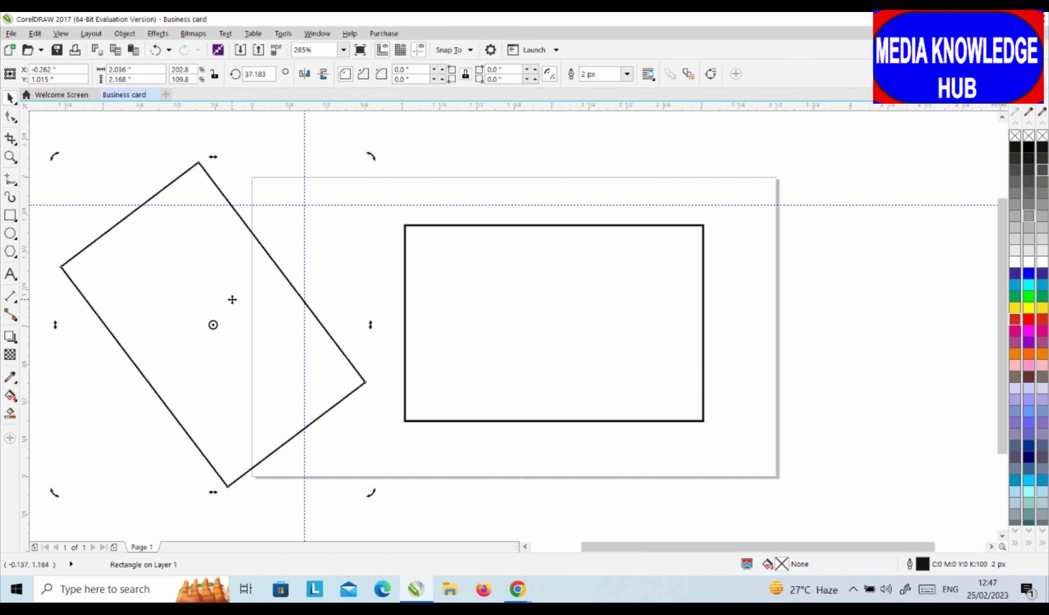
key("Delete")
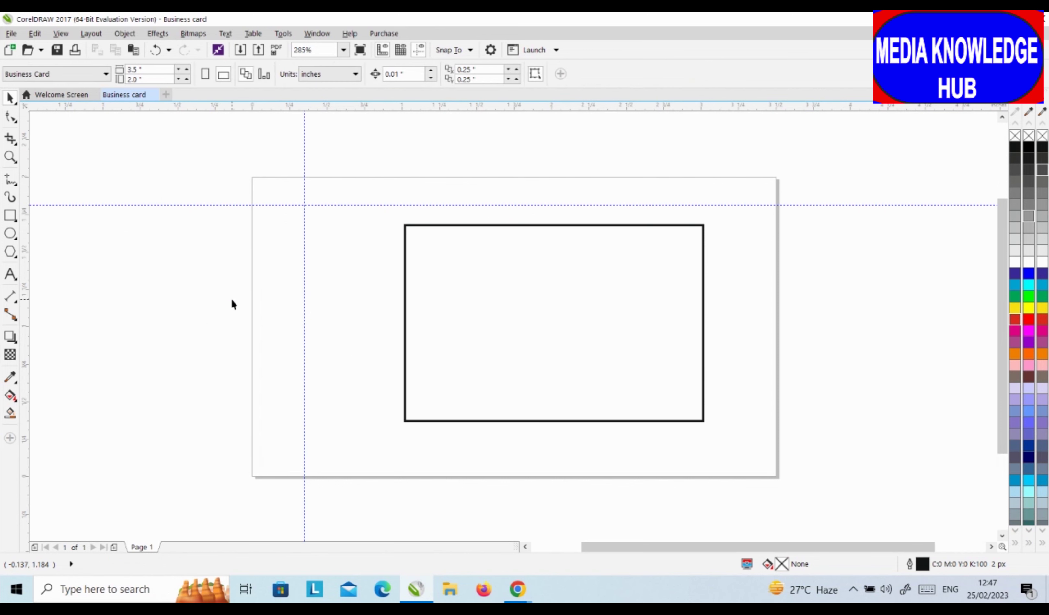
left_click(674, 255)
key("Delete")
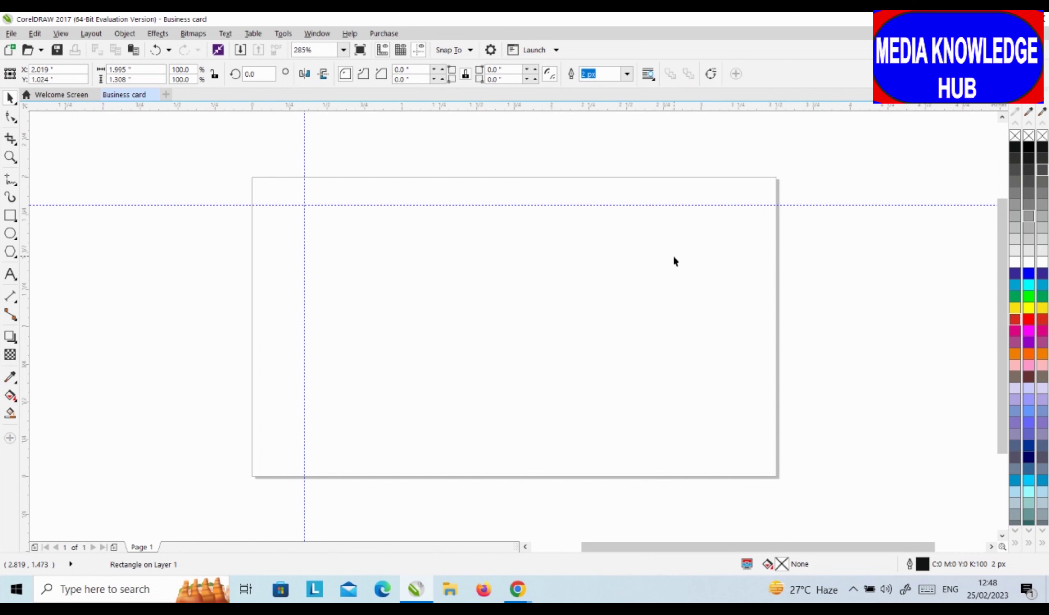
Step: Draw a tilted 3-point rectangle on the page's left half, with overall extents of about 1.44 by 1.45 inches
left_click(12, 234)
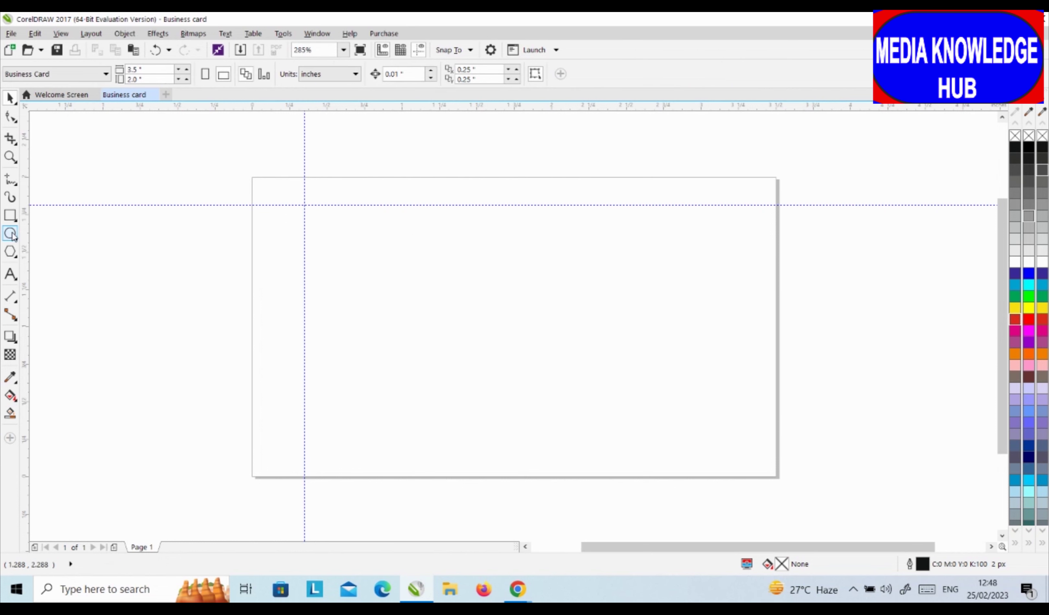
left_click(12, 215)
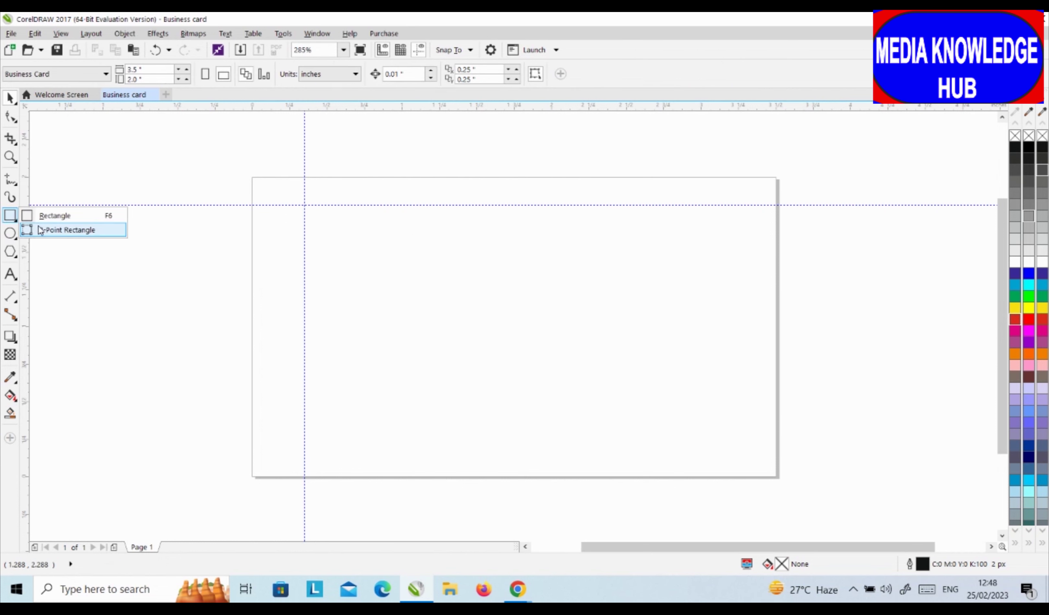
left_click(72, 229)
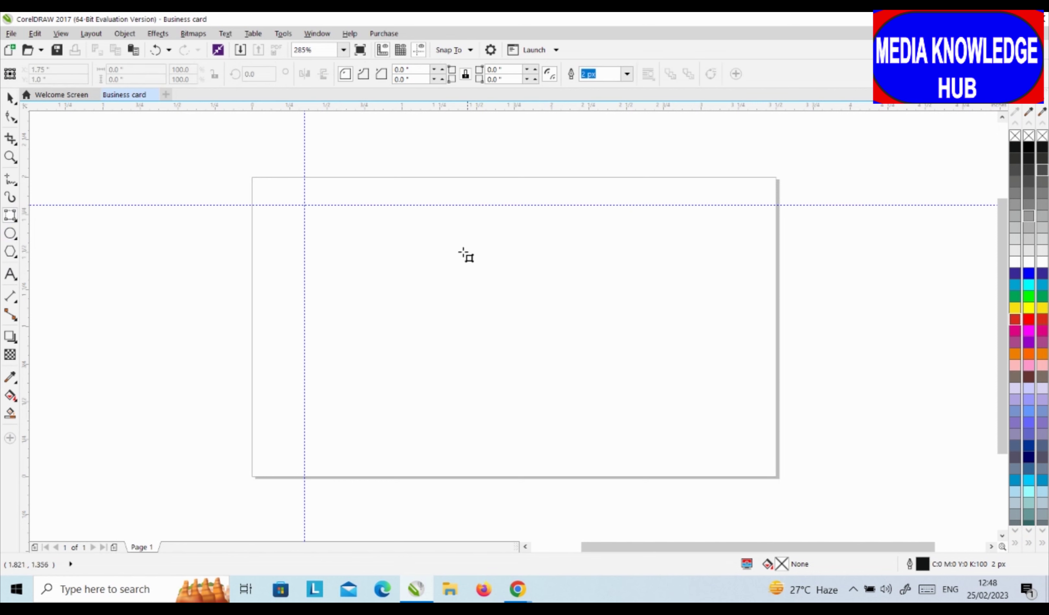
left_click_drag(428, 215, 474, 375)
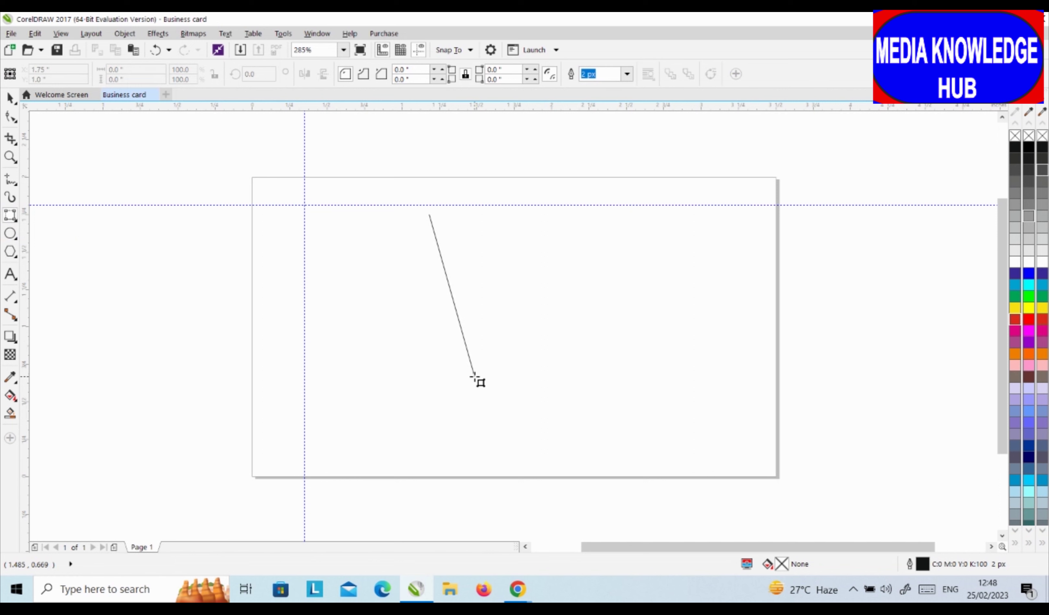
left_click_drag(474, 378, 478, 383)
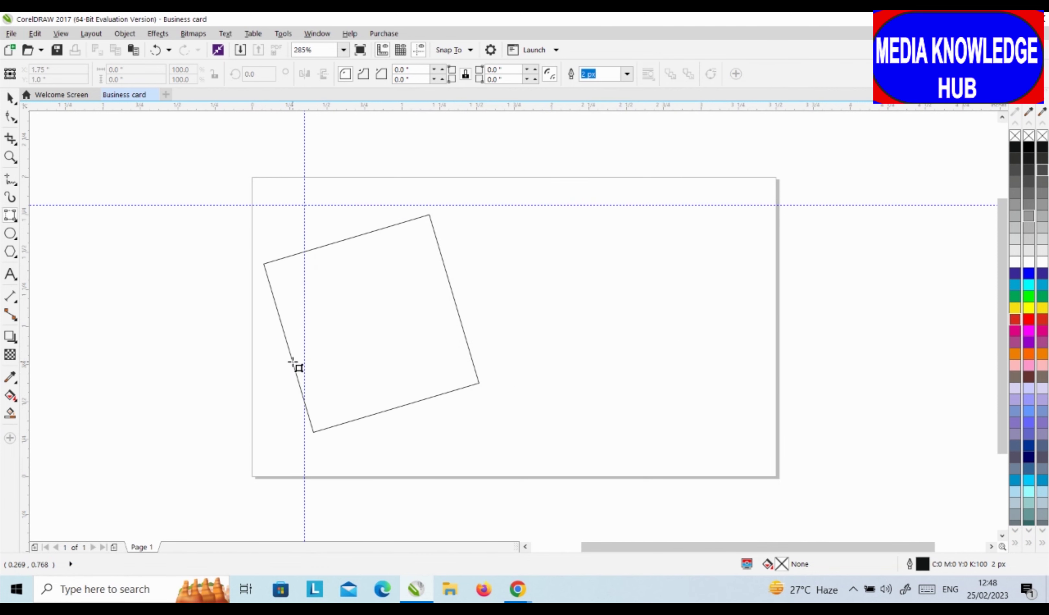
left_click(294, 362)
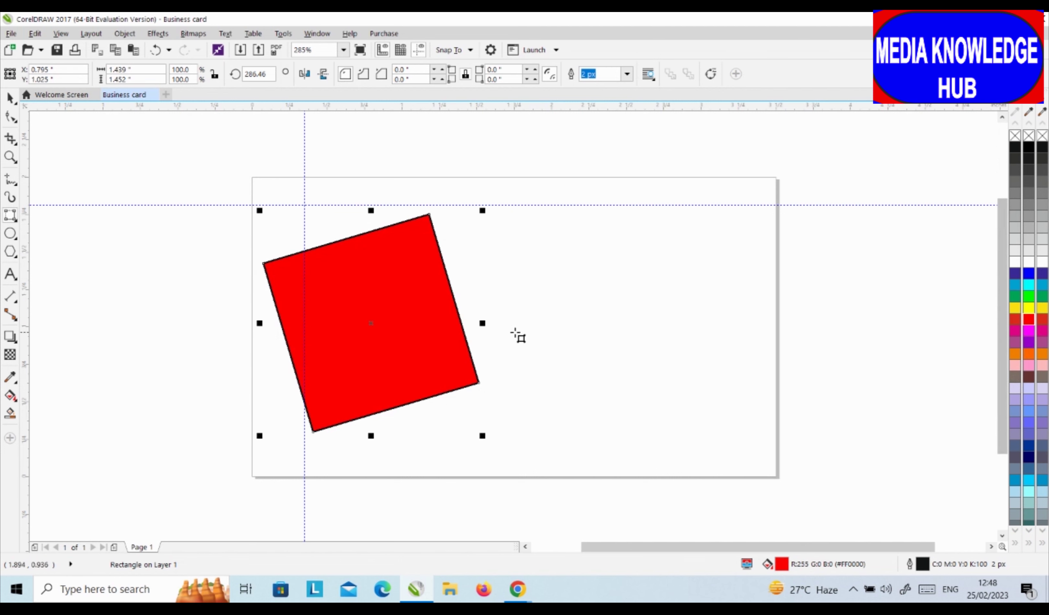
Step: Try yellow, green and cyan fills on the tilted rectangle, ending with blue
left_click(1030, 308)
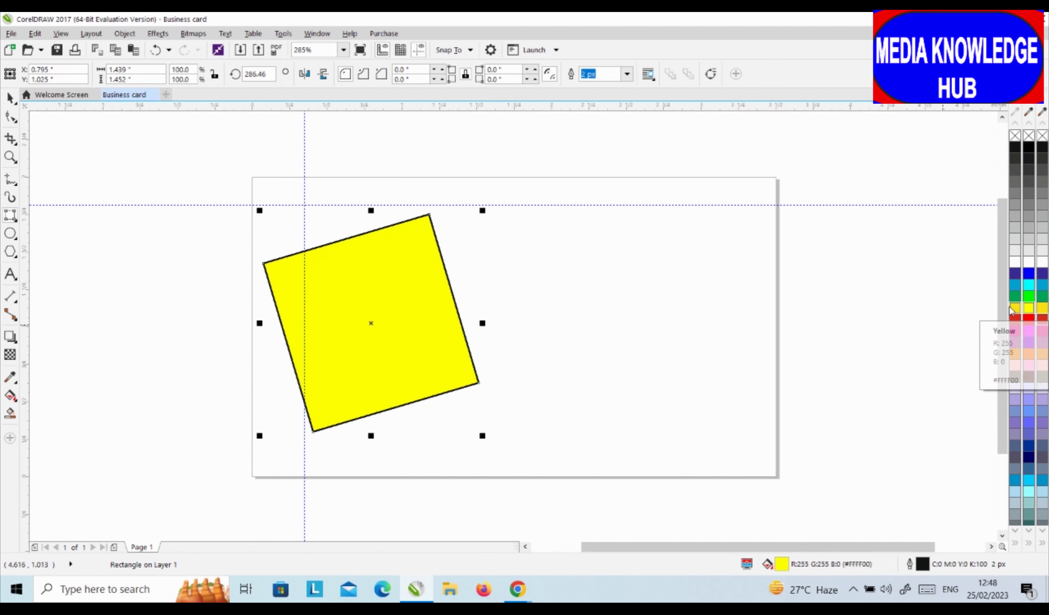
left_click(1016, 310)
left_click(1017, 296)
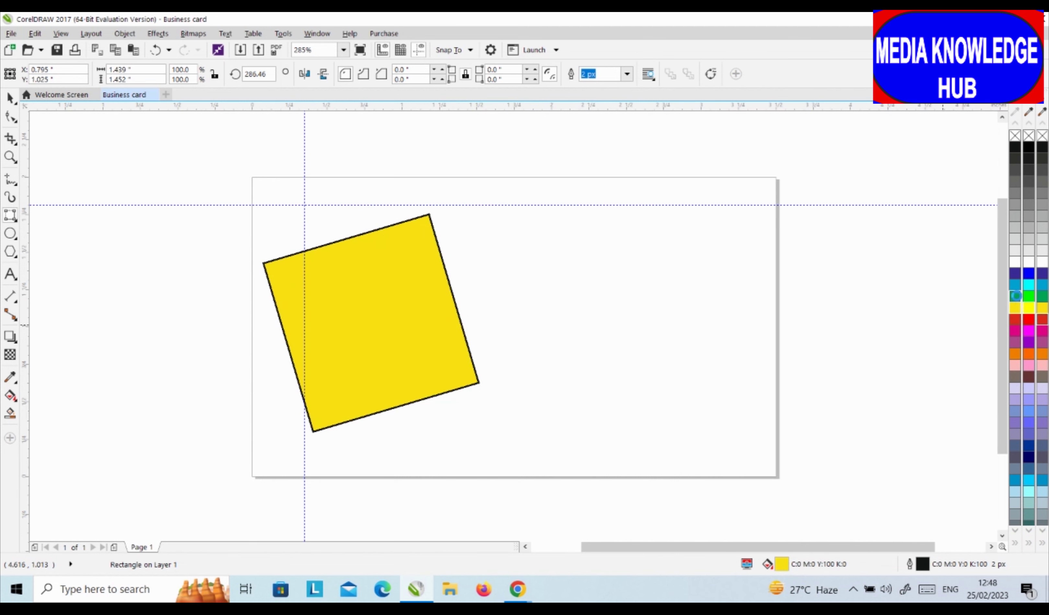
left_click(1029, 296)
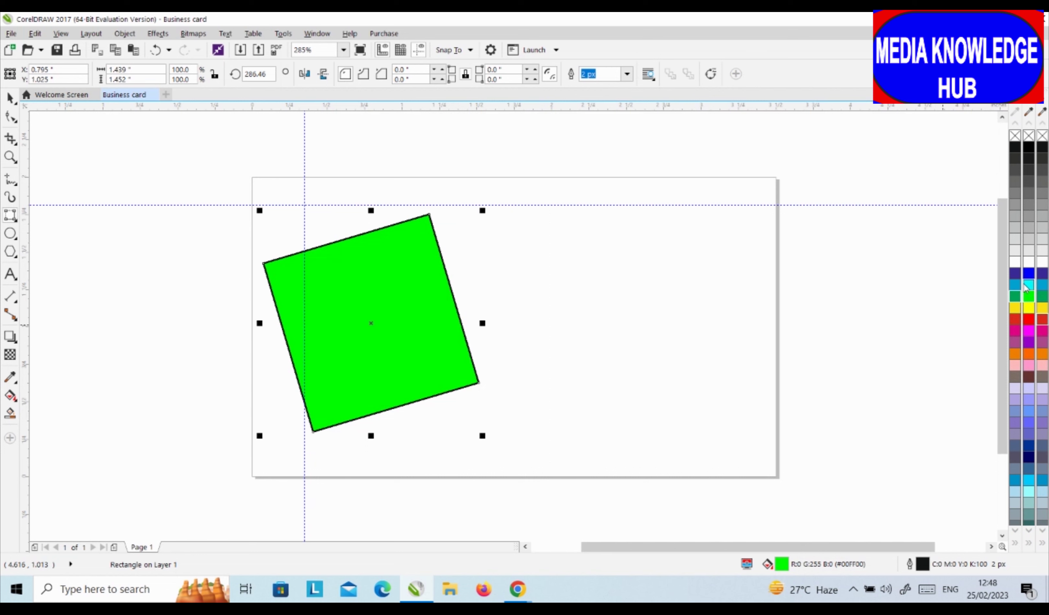
left_click(1028, 285)
left_click(1026, 274)
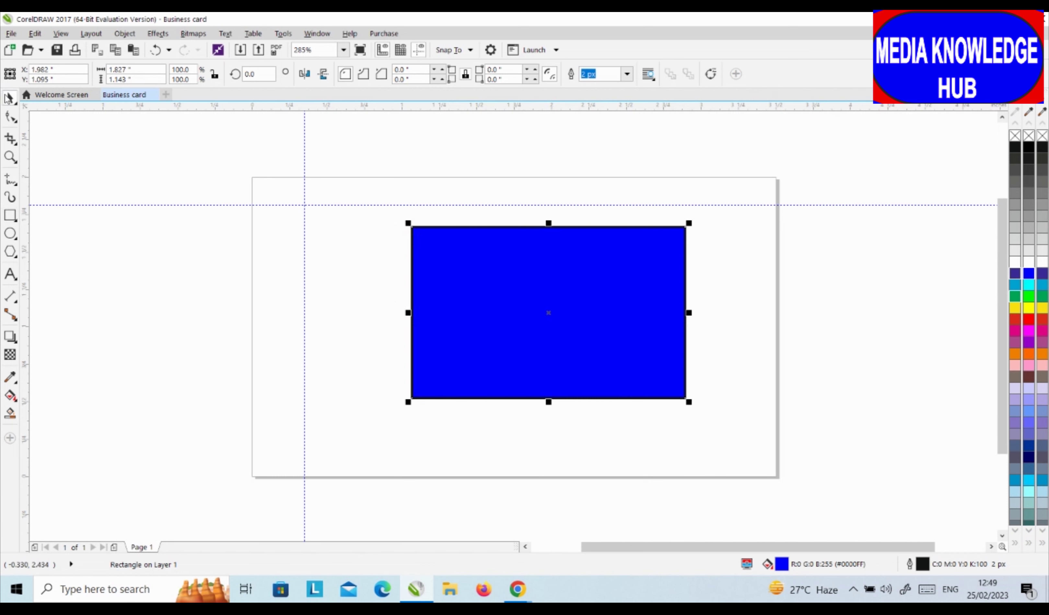
Step: Set the blue rectangle's outline width to 8 px and its outline color to red
left_click(505, 275)
left_click(505, 275)
left_click(627, 76)
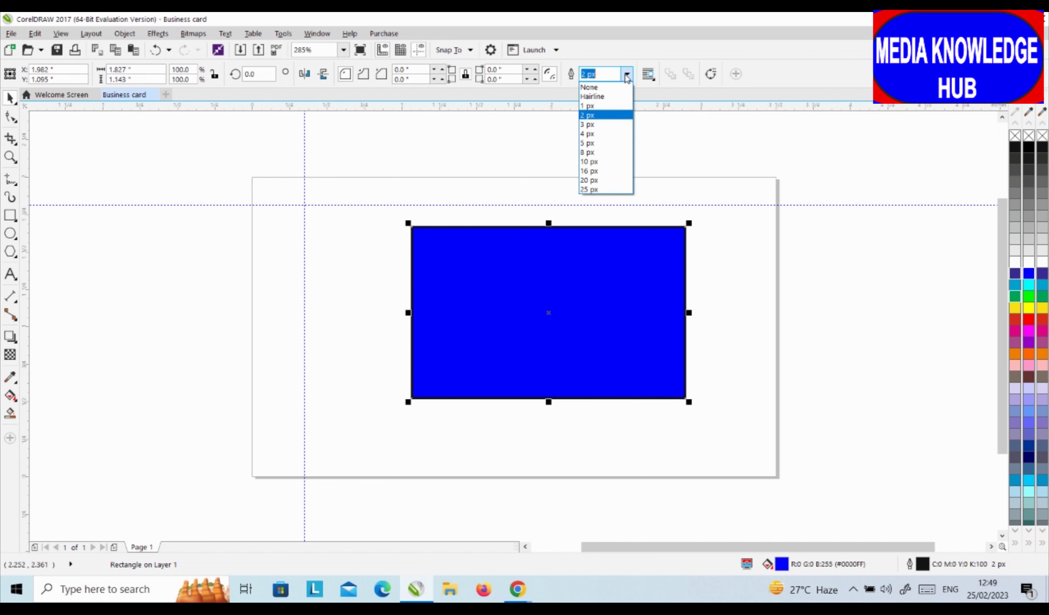
left_click(592, 134)
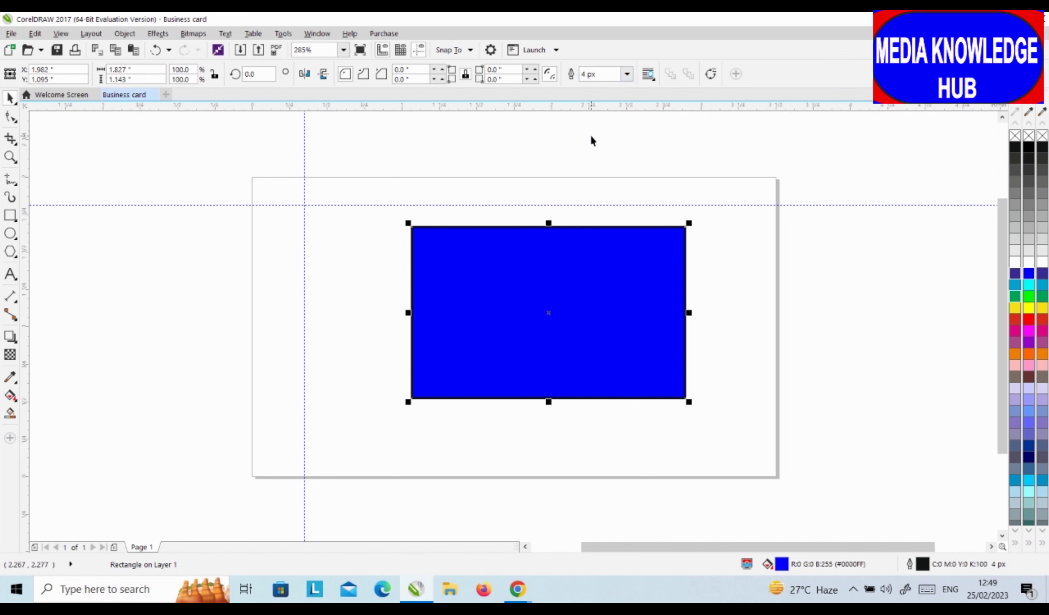
left_click(627, 74)
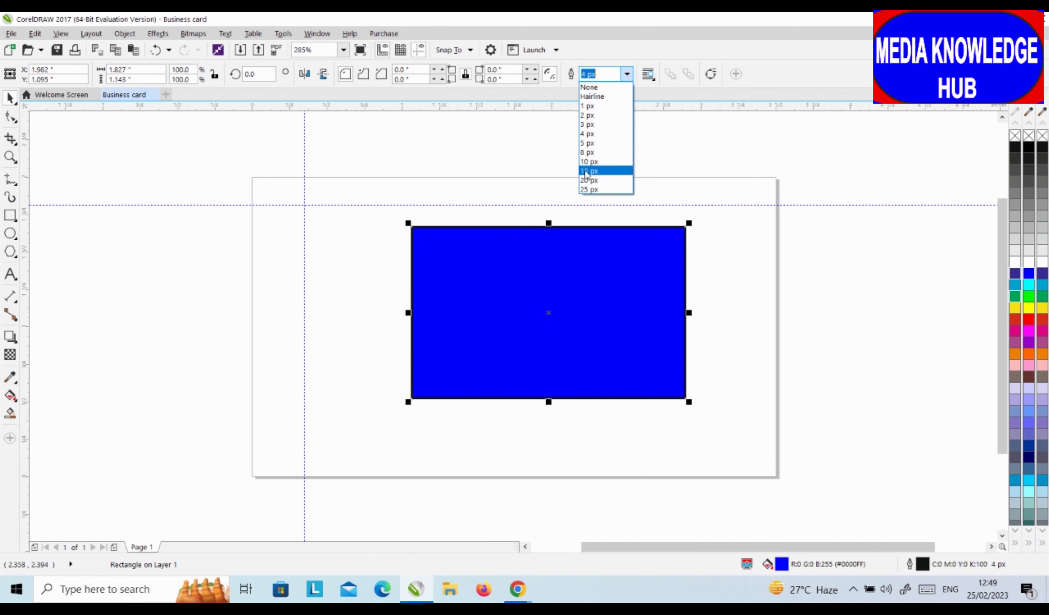
left_click(590, 153)
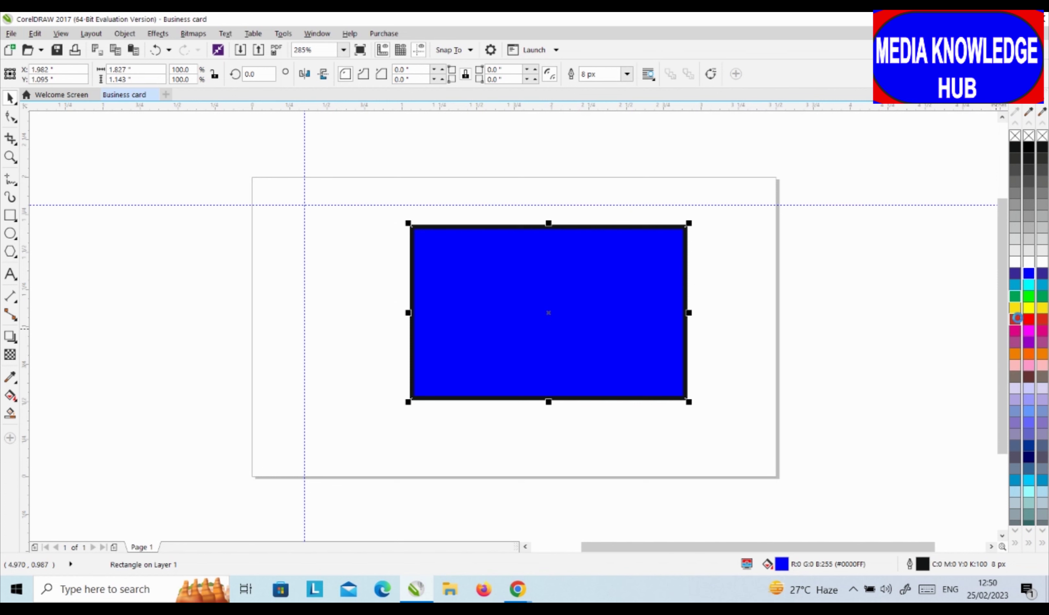
right_click(1019, 321)
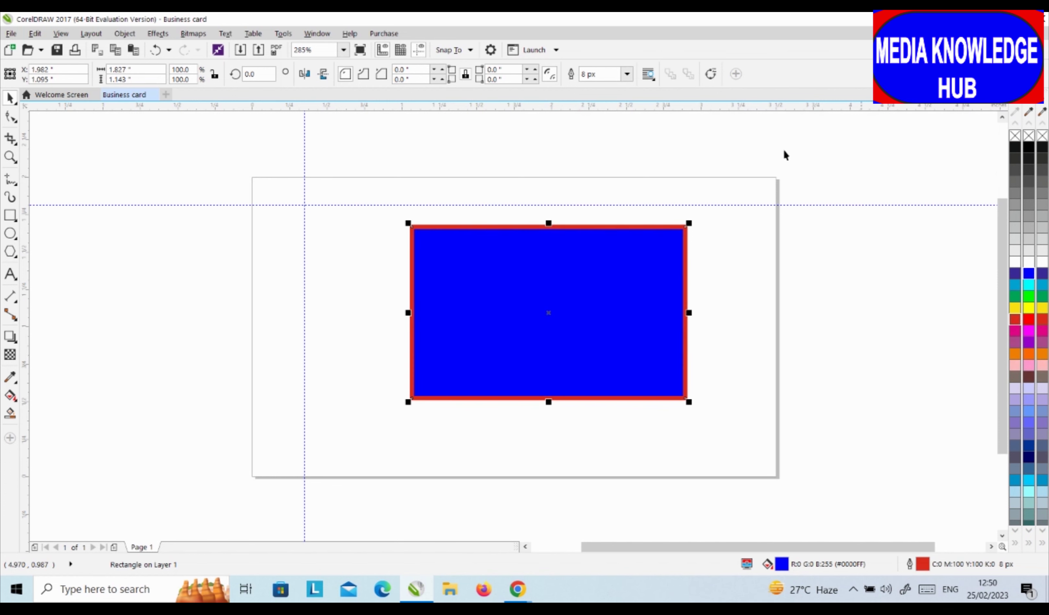